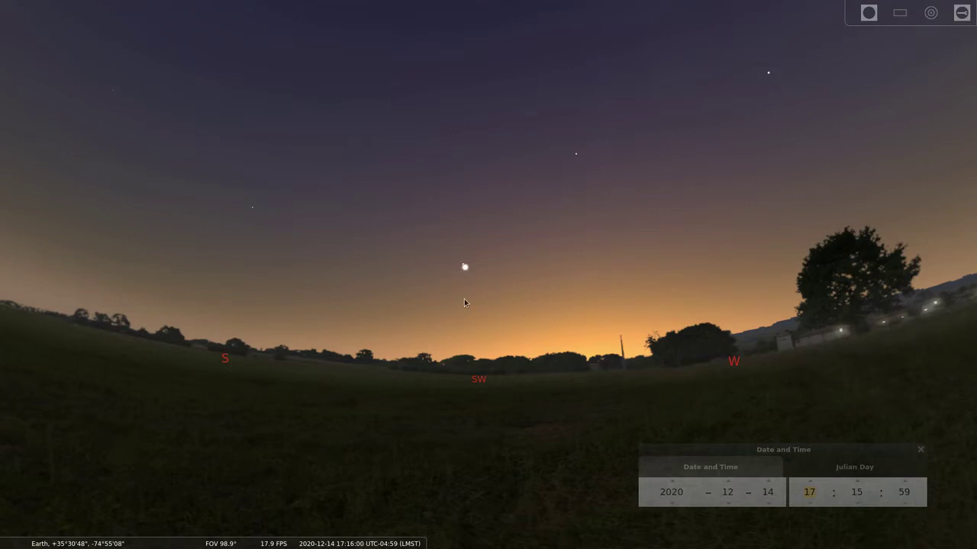
Turn on labels and markers for Solar System objects in the view settings.
{"action": "key", "text": "F4"}
{"action": "left_click", "coordinate": [486, 297]}
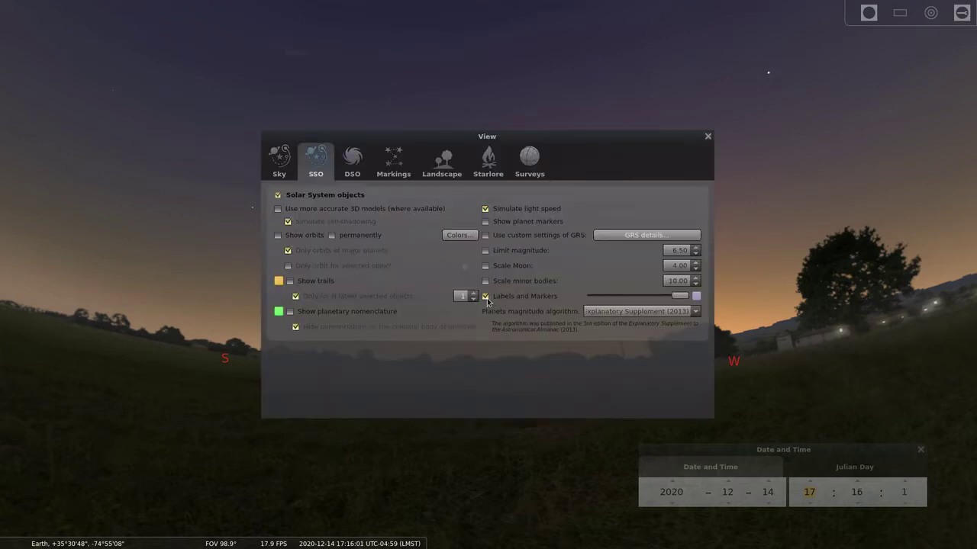
{"action": "left_click", "coordinate": [708, 138]}
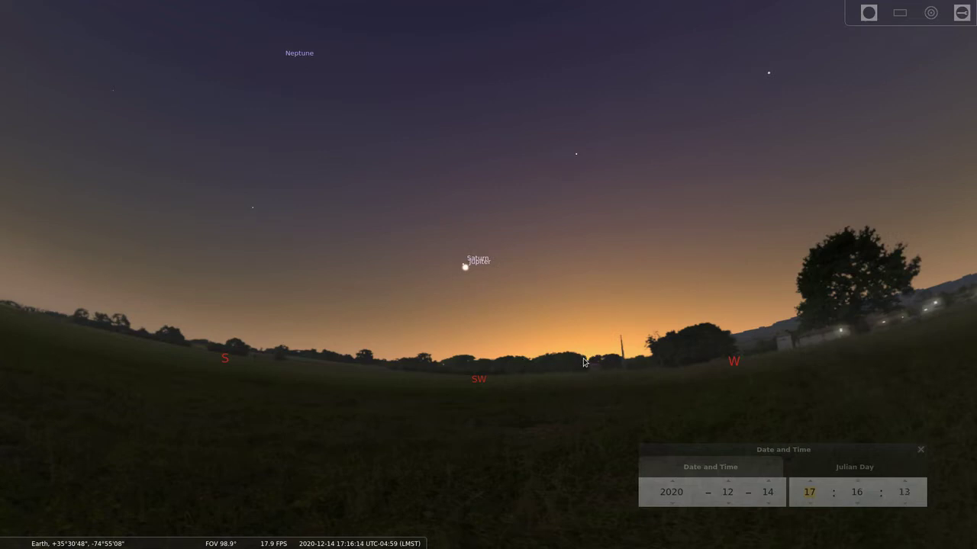
Preview the evening sky of 2020-12-14 at hours 16, 17, 18 and 19, and return to hour 17.
{"action": "left_click", "coordinate": [810, 504]}
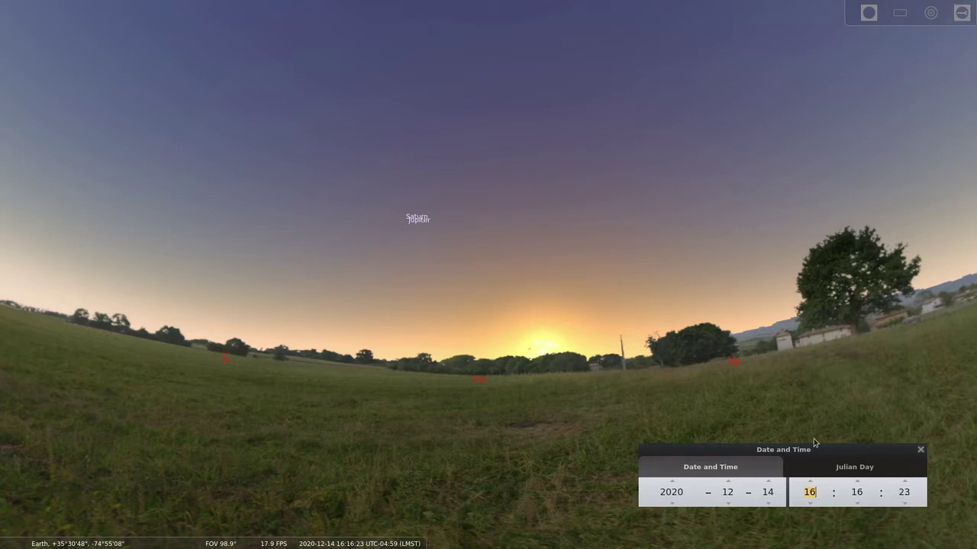
{"action": "left_click", "coordinate": [811, 485]}
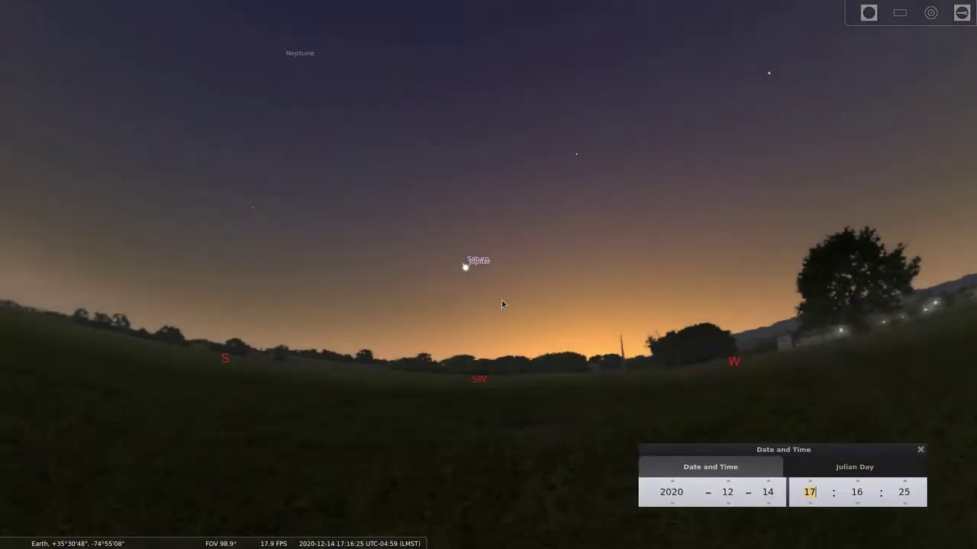
{"action": "left_click", "coordinate": [812, 485]}
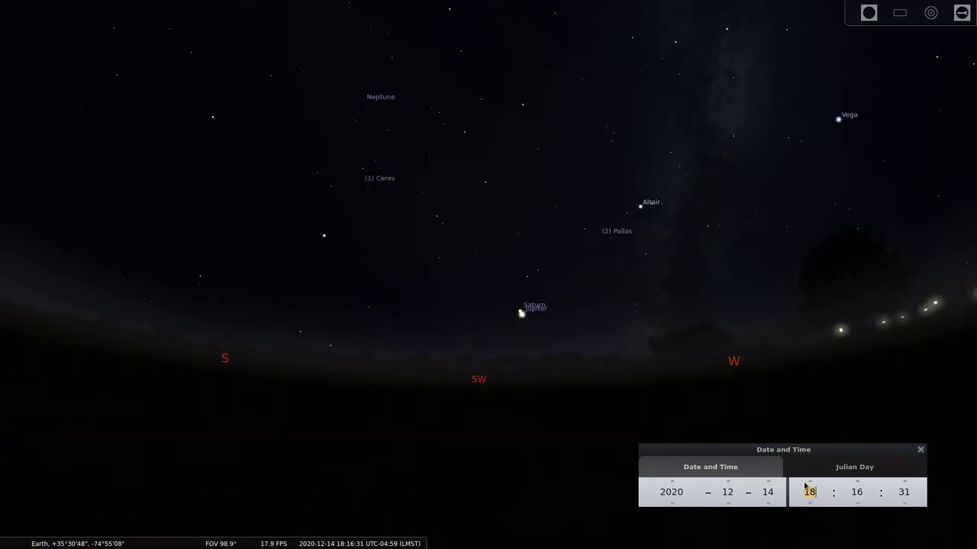
{"action": "left_click", "coordinate": [811, 483]}
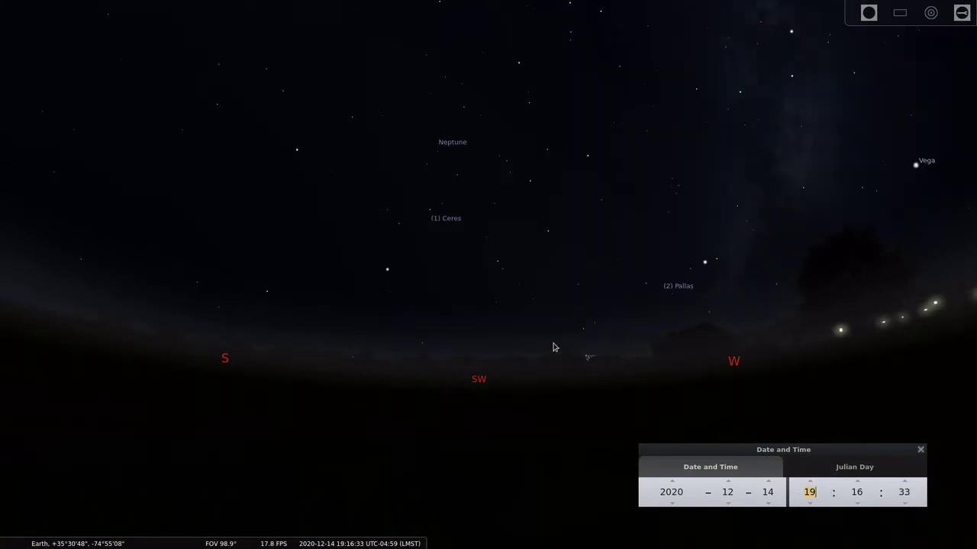
{"action": "double_click", "coordinate": [810, 503]}
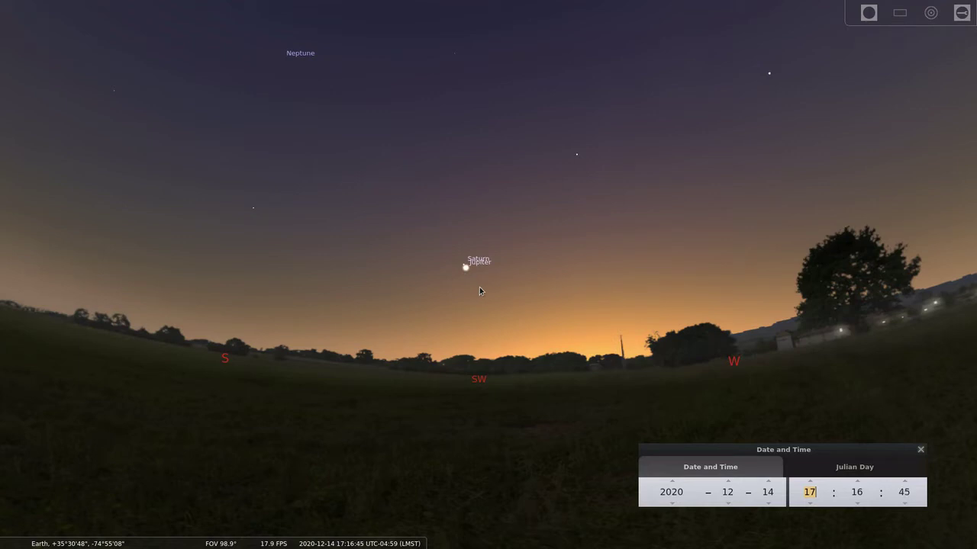
Step the date back to mid-November 2020 and forward to 2020-12-21 to follow Jupiter and Saturn's approach.
{"action": "scroll", "coordinate": [770, 505], "scroll_direction": "down", "scroll_amount": 10}
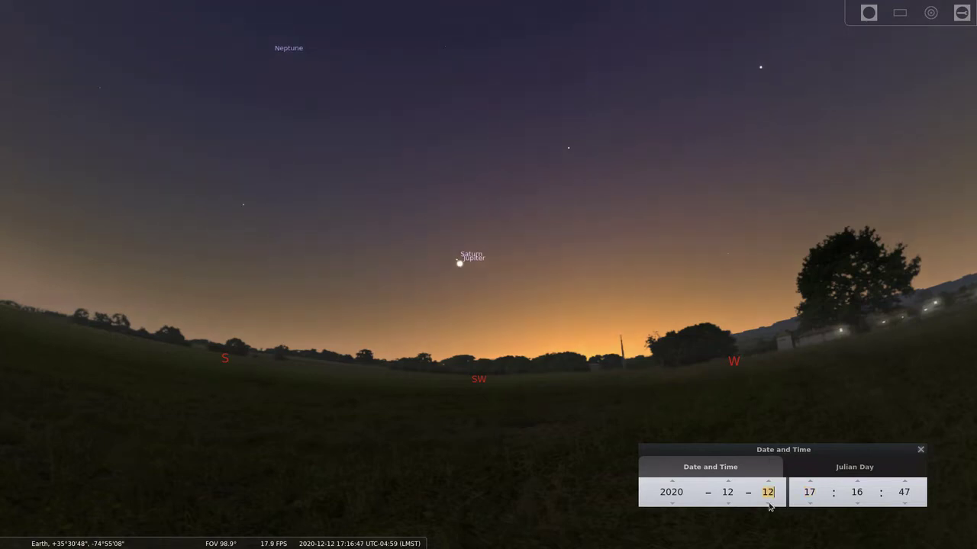
{"action": "scroll", "coordinate": [770, 505], "scroll_direction": "down", "scroll_amount": 12}
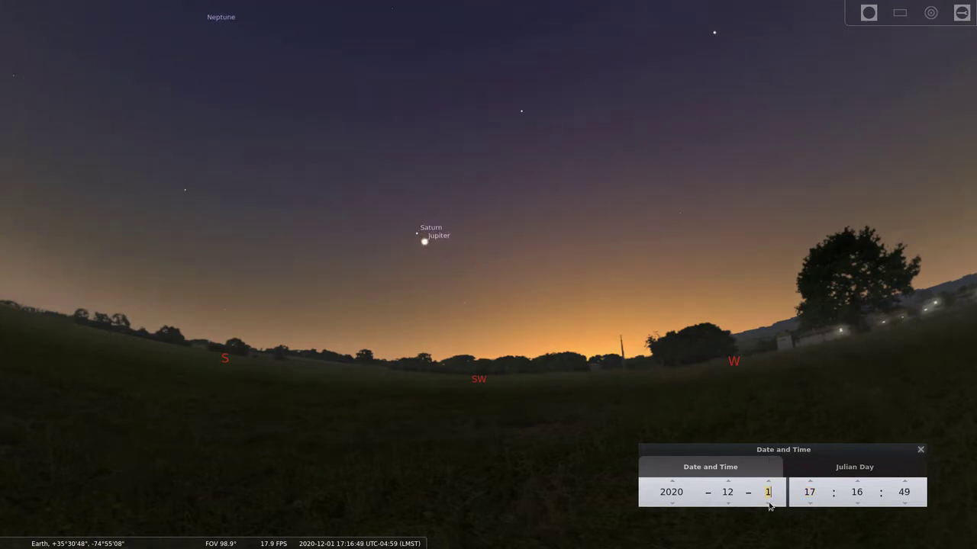
{"action": "scroll", "coordinate": [769, 505], "scroll_direction": "down", "scroll_amount": 9}
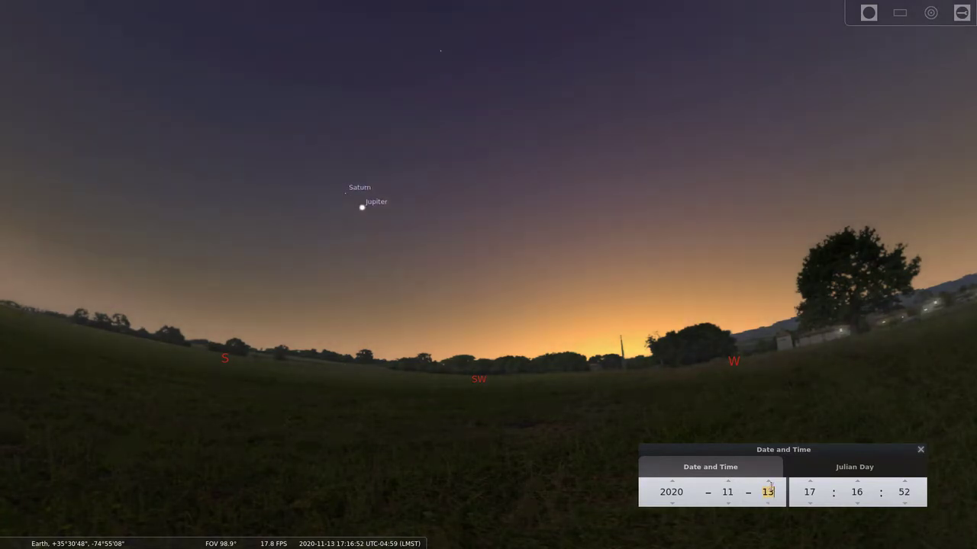
{"action": "scroll", "coordinate": [769, 489], "scroll_direction": "up", "scroll_amount": 10}
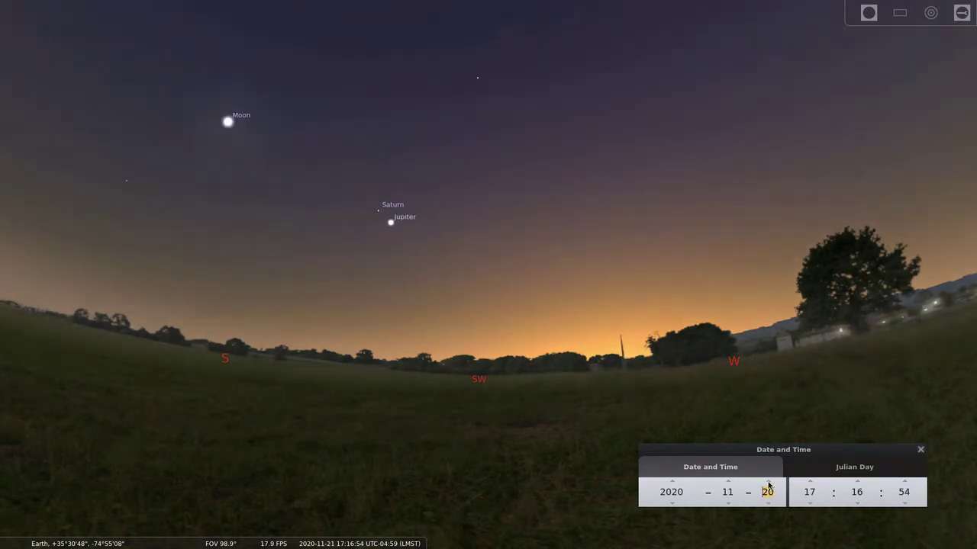
{"action": "scroll", "coordinate": [768, 486], "scroll_direction": "up", "scroll_amount": 13}
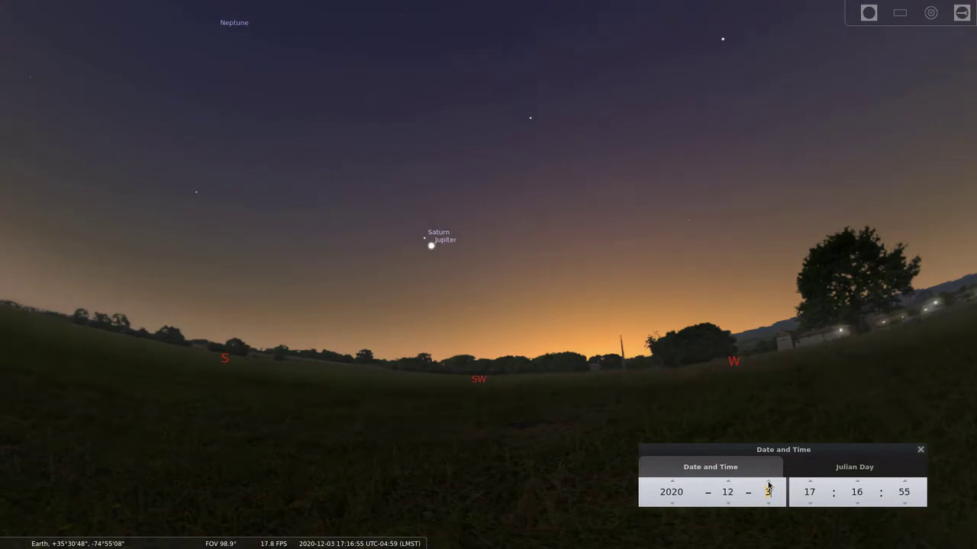
{"action": "scroll", "coordinate": [768, 485], "scroll_direction": "up", "scroll_amount": 11}
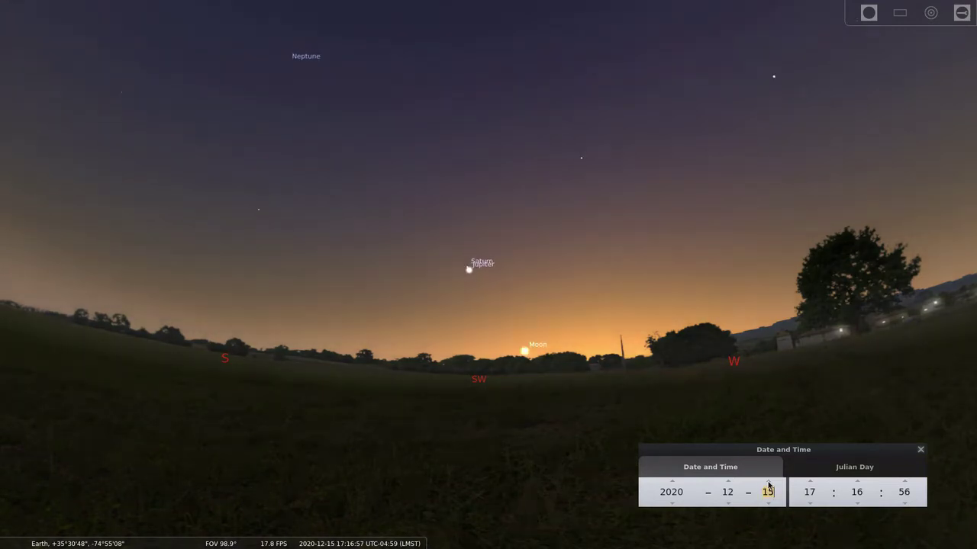
{"action": "scroll", "coordinate": [769, 485], "scroll_direction": "up", "scroll_amount": 4}
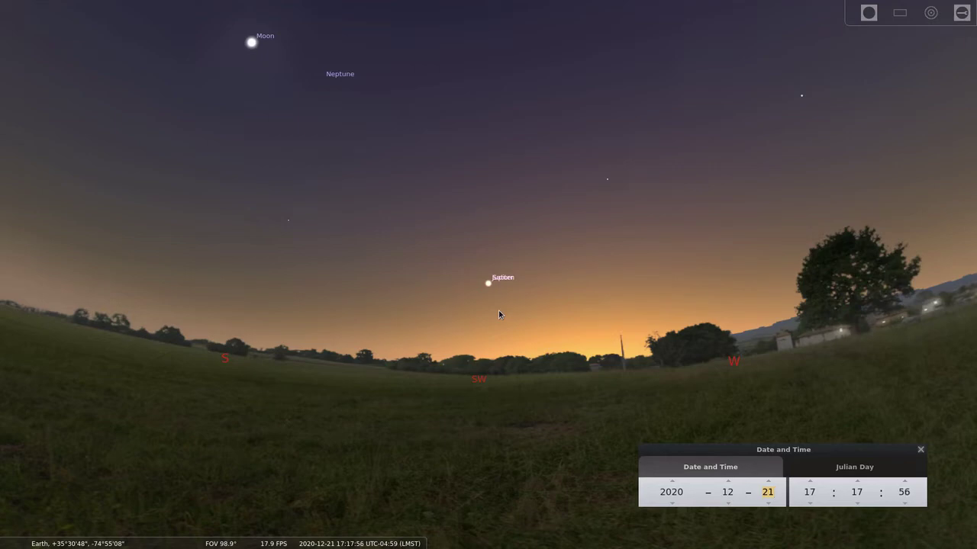
Show the planets' orbits and markers as seen by the Solar System Observer, and frame the inner planets around the Sun.
{"action": "key", "text": "F4"}
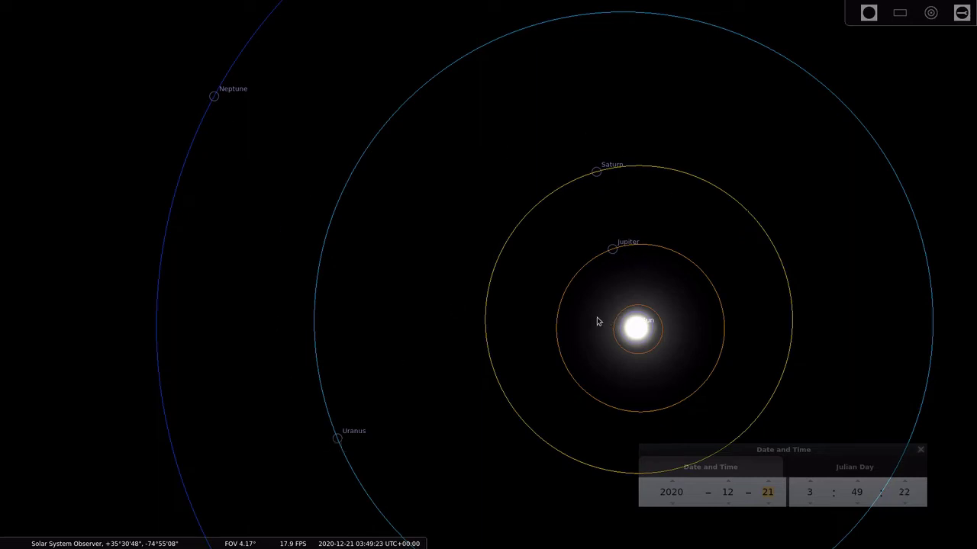
{"action": "scroll", "coordinate": [597, 321], "scroll_direction": "up", "scroll_amount": 10}
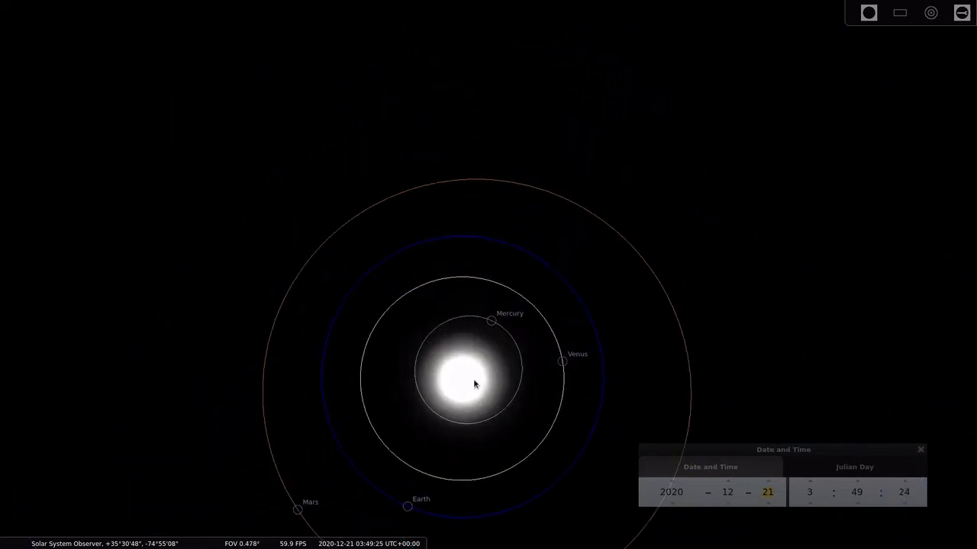
{"action": "left_click_drag", "start_coordinate": [434, 509], "coordinate": [431, 413]}
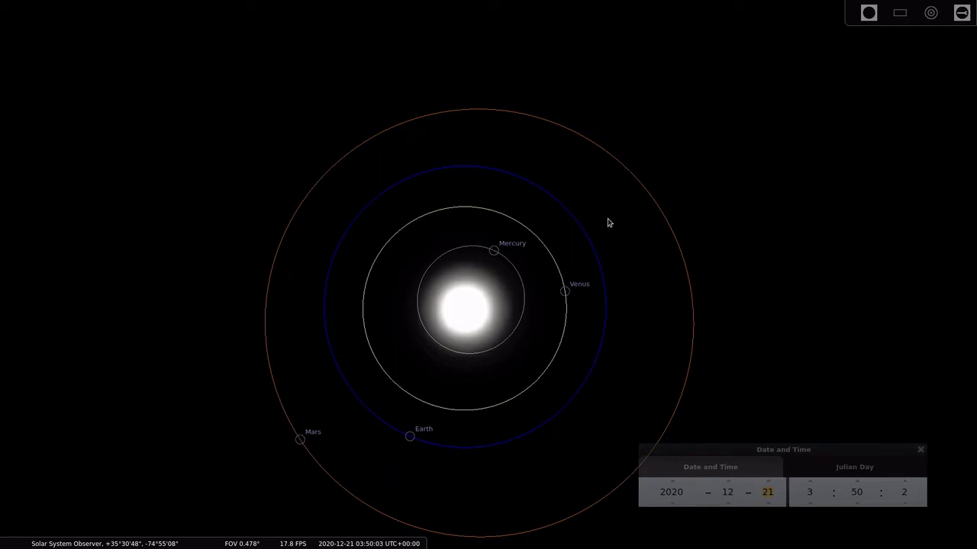
Examine the positions of Jupiter and Saturn on their orbits relative to Earth and the Sun.
{"action": "scroll", "coordinate": [417, 270], "scroll_direction": "down", "scroll_amount": 4}
{"action": "scroll", "coordinate": [396, 250], "scroll_direction": "down", "scroll_amount": 3}
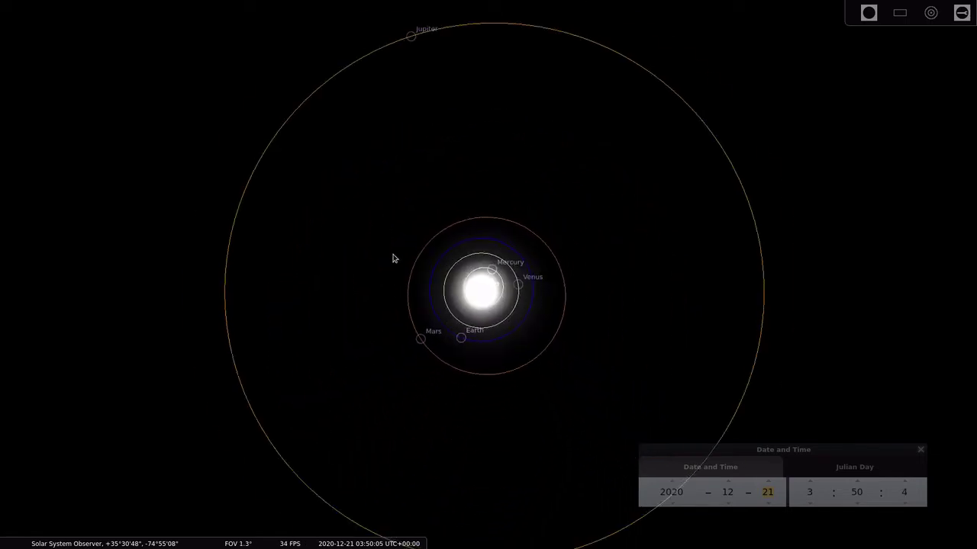
{"action": "left_click_drag", "start_coordinate": [393, 257], "coordinate": [455, 346]}
{"action": "scroll", "coordinate": [486, 323], "scroll_direction": "down", "scroll_amount": 2}
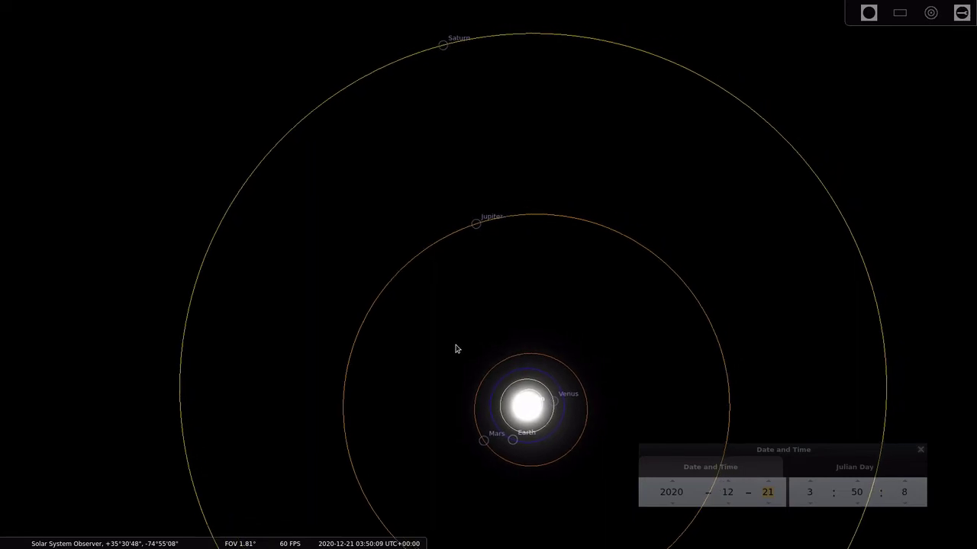
{"action": "scroll", "coordinate": [437, 319], "scroll_direction": "down", "scroll_amount": 1}
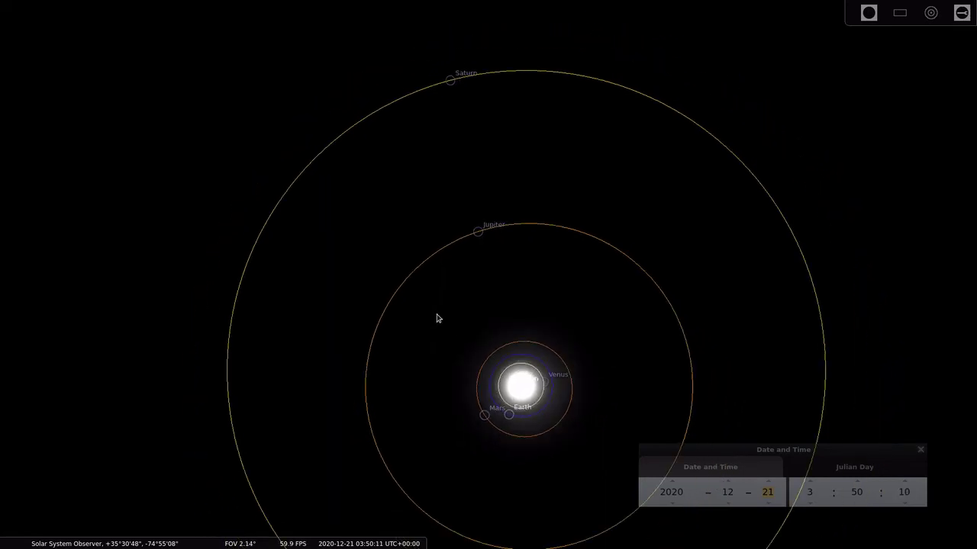
{"action": "scroll", "coordinate": [451, 310], "scroll_direction": "down", "scroll_amount": 1}
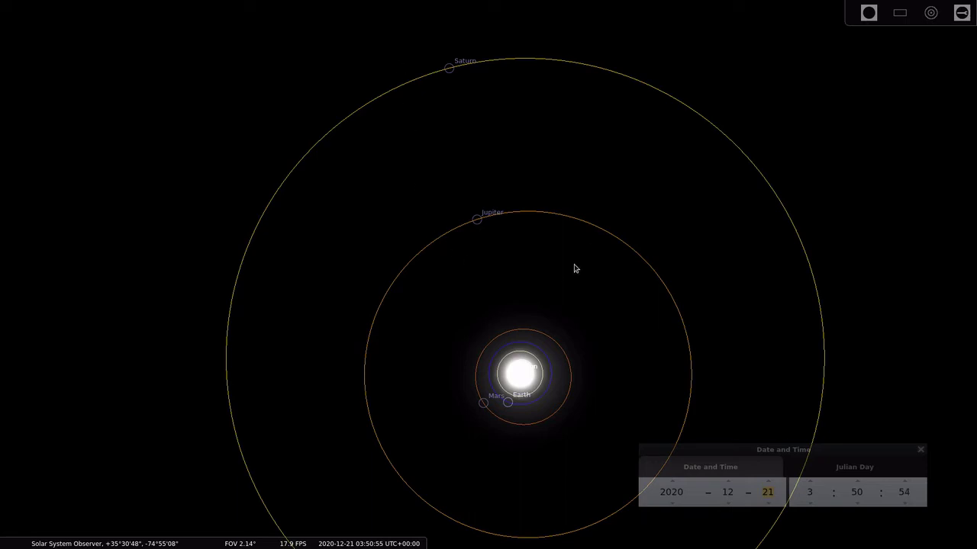
Speed up time to watch the planets move along their orbits.
{"action": "key", "text": "l"}
{"action": "key", "text": "l"}
{"action": "key", "text": "l"}
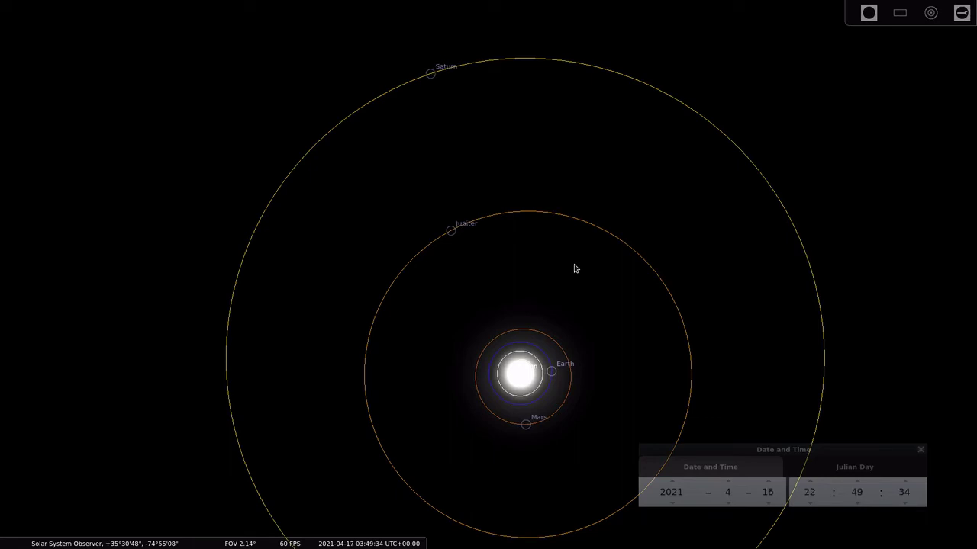
{"action": "key", "text": "l"}
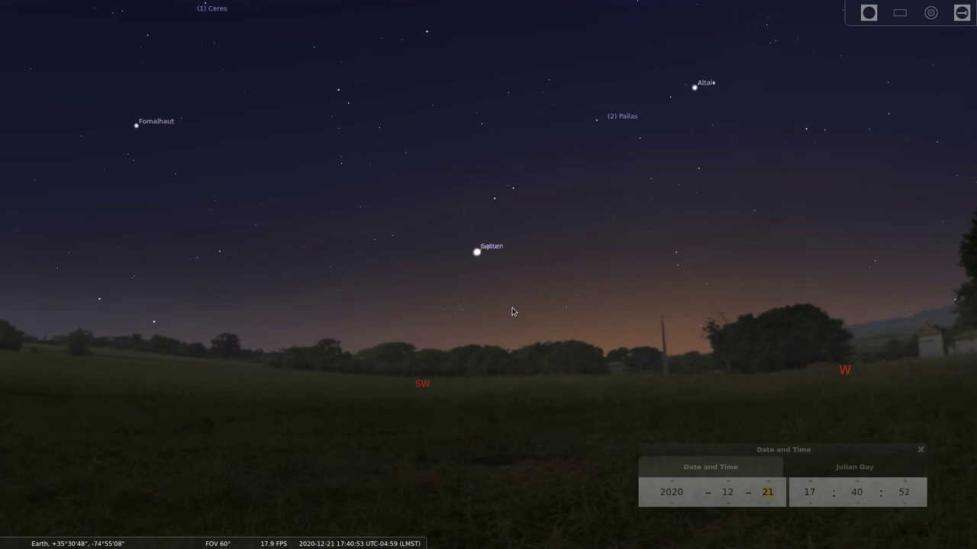
Inspect Jupiter and Saturn up close in the 2020-12-21 evening sky, selecting Jupiter and centring the view on it.
{"action": "scroll", "coordinate": [512, 310], "scroll_direction": "up", "scroll_amount": 5}
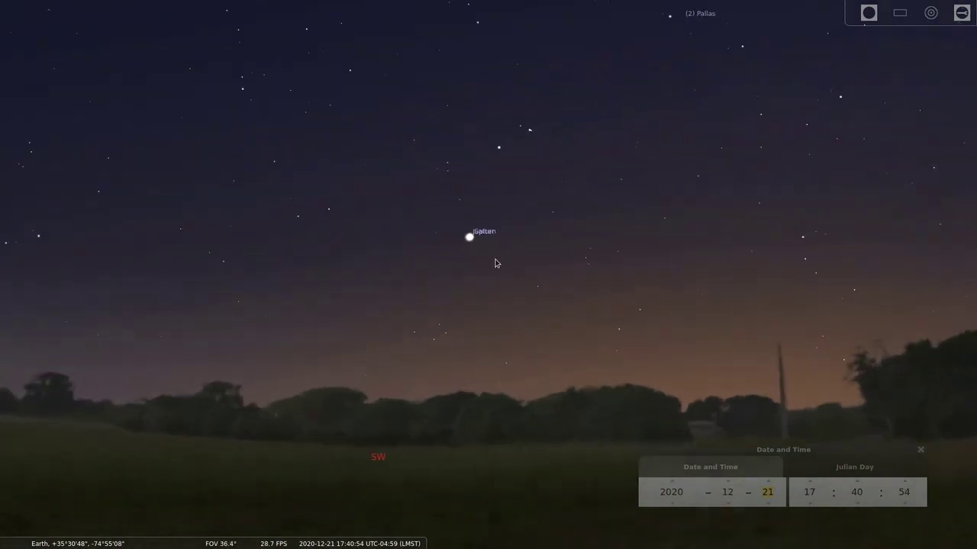
{"action": "scroll", "coordinate": [451, 243], "scroll_direction": "up", "scroll_amount": 5}
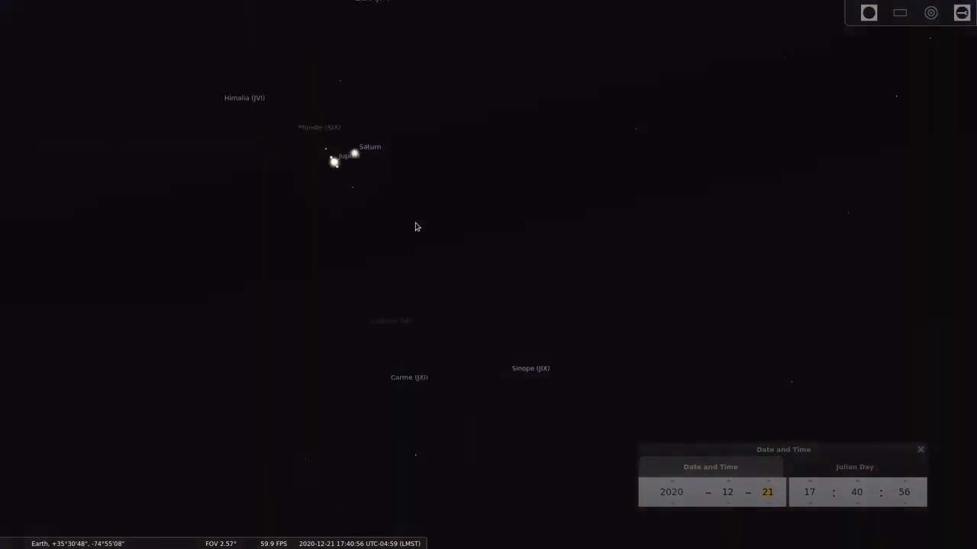
{"action": "scroll", "coordinate": [402, 220], "scroll_direction": "up", "scroll_amount": 3}
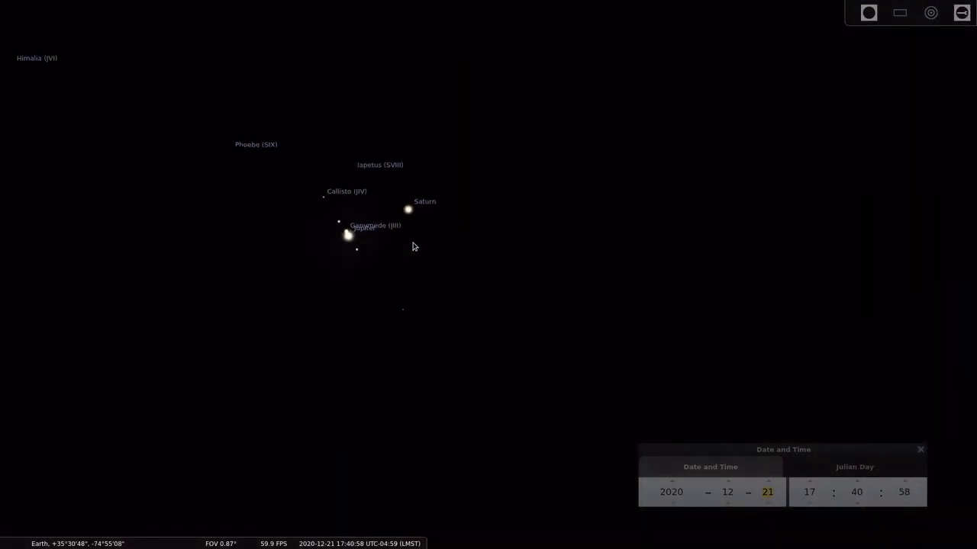
{"action": "scroll", "coordinate": [449, 286], "scroll_direction": "up", "scroll_amount": 4}
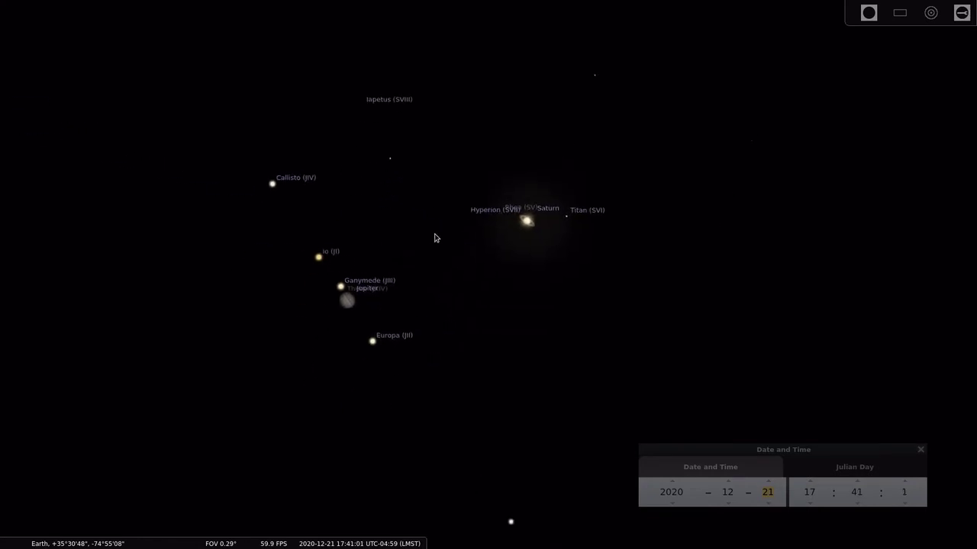
{"action": "left_click", "coordinate": [327, 308]}
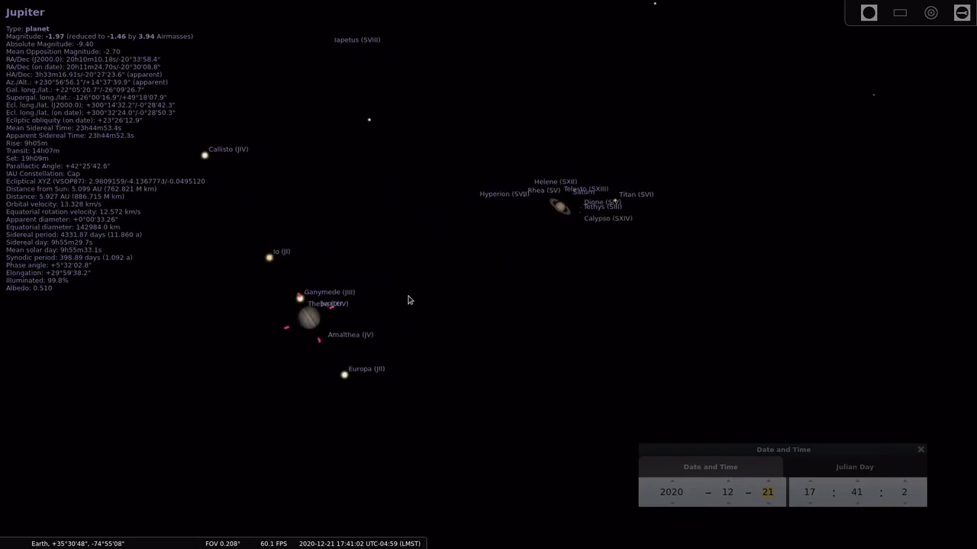
{"action": "key", "text": "space"}
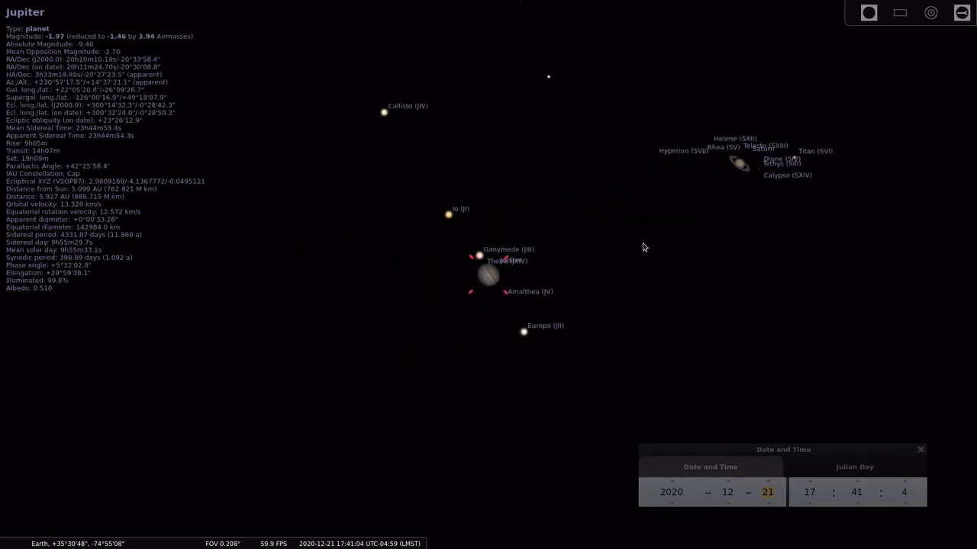
{"action": "mouse_move", "coordinate": [231, 521]}
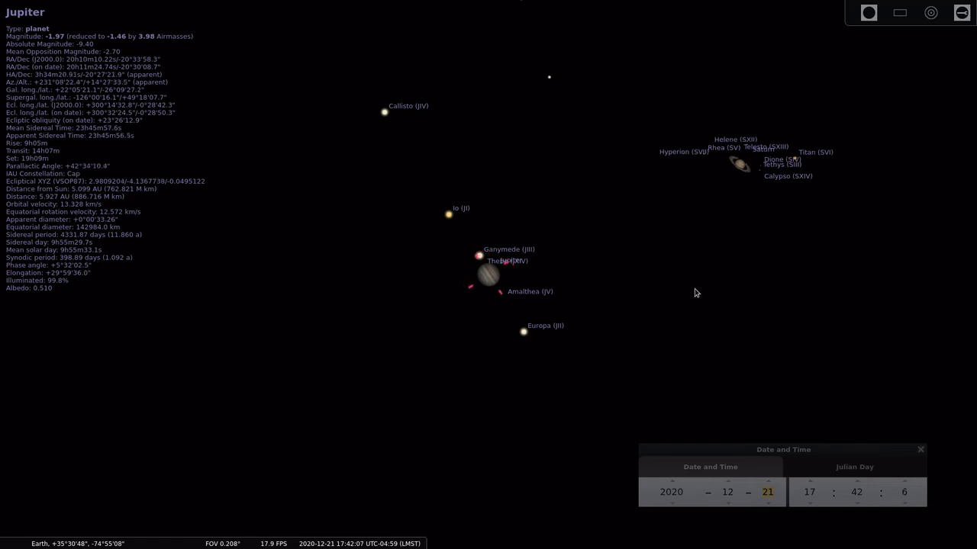
Set the date back to 2020-12-09 and frame Jupiter and Saturn together to compare their separation.
{"action": "scroll", "coordinate": [769, 504], "scroll_direction": "down", "scroll_amount": 7}
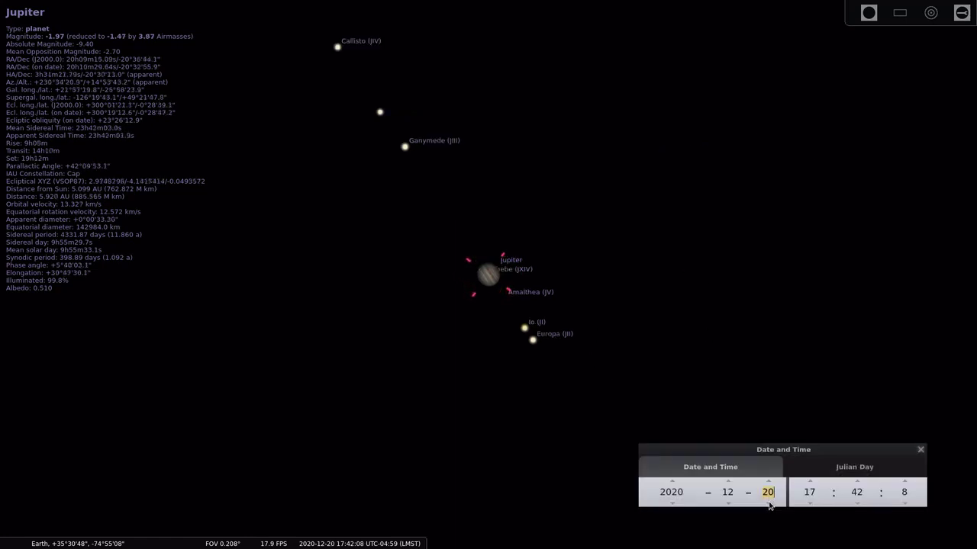
{"action": "scroll", "coordinate": [769, 503], "scroll_direction": "down", "scroll_amount": 5}
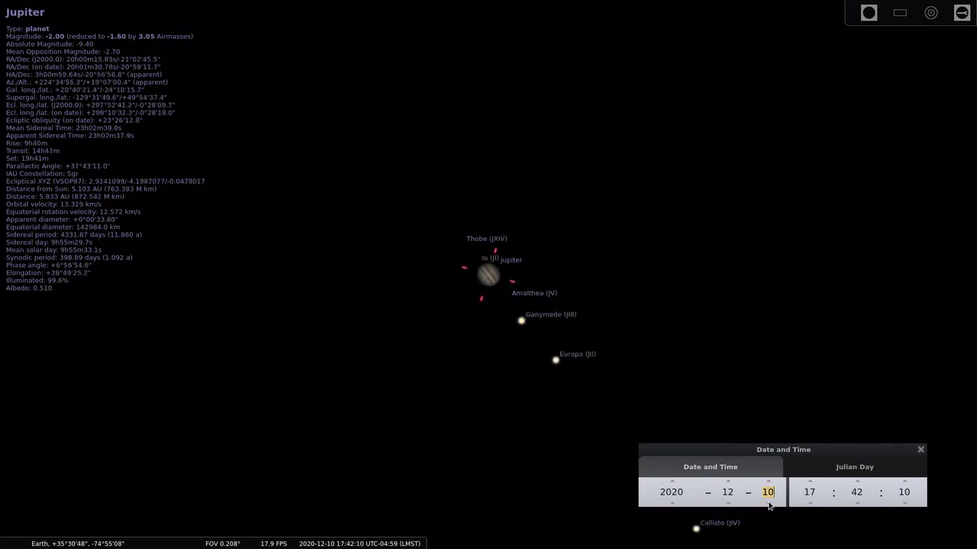
{"action": "scroll", "coordinate": [653, 333], "scroll_direction": "down", "scroll_amount": 4}
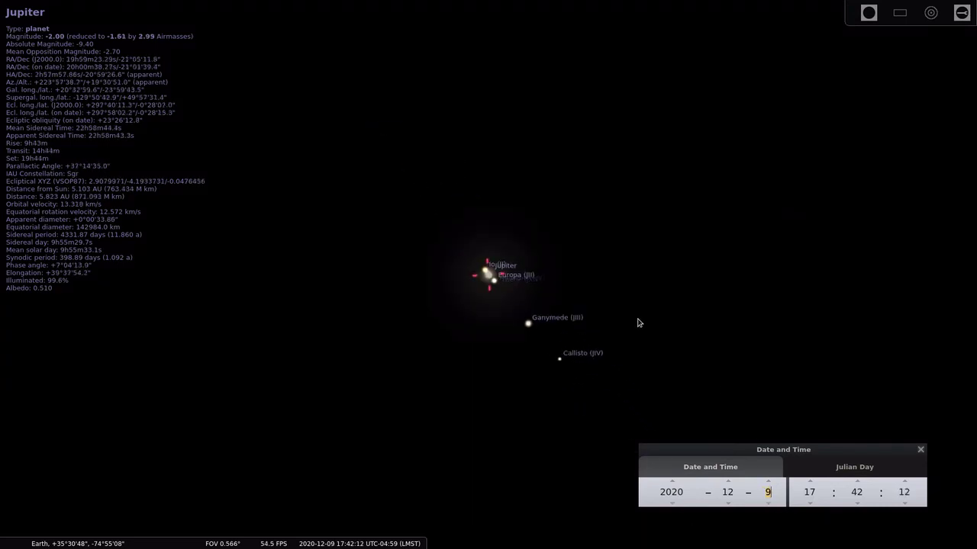
{"action": "scroll", "coordinate": [639, 322], "scroll_direction": "down", "scroll_amount": 3}
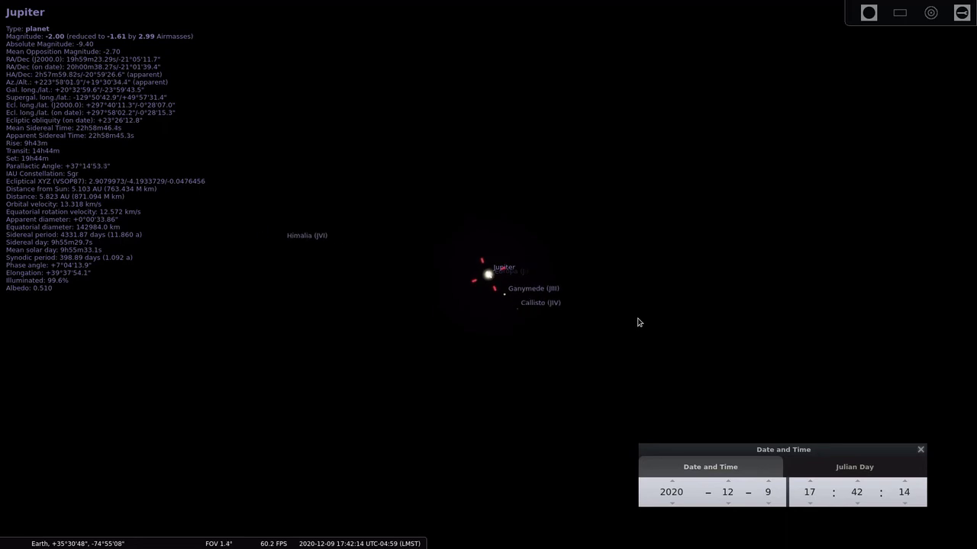
{"action": "scroll", "coordinate": [637, 322], "scroll_direction": "down", "scroll_amount": 2}
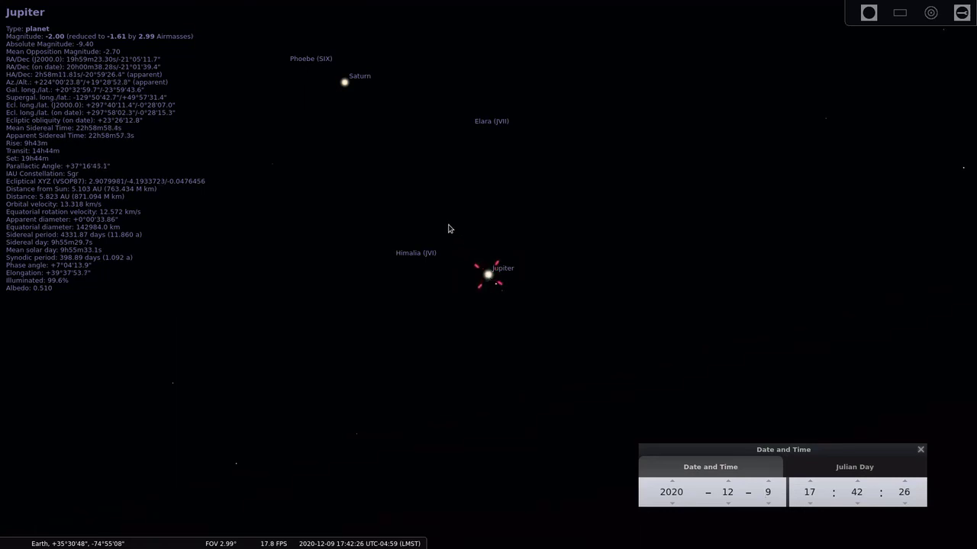
{"action": "left_click_drag", "start_coordinate": [448, 227], "coordinate": [495, 303]}
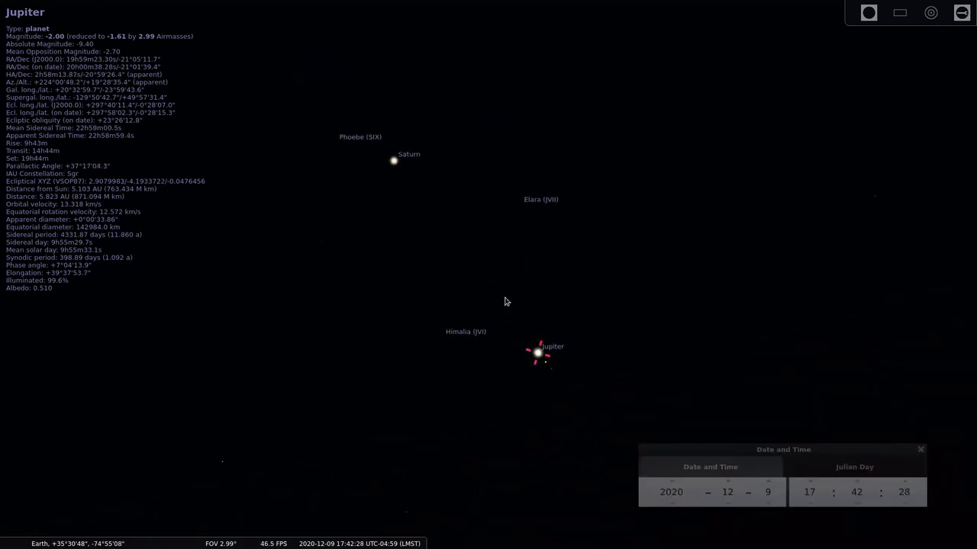